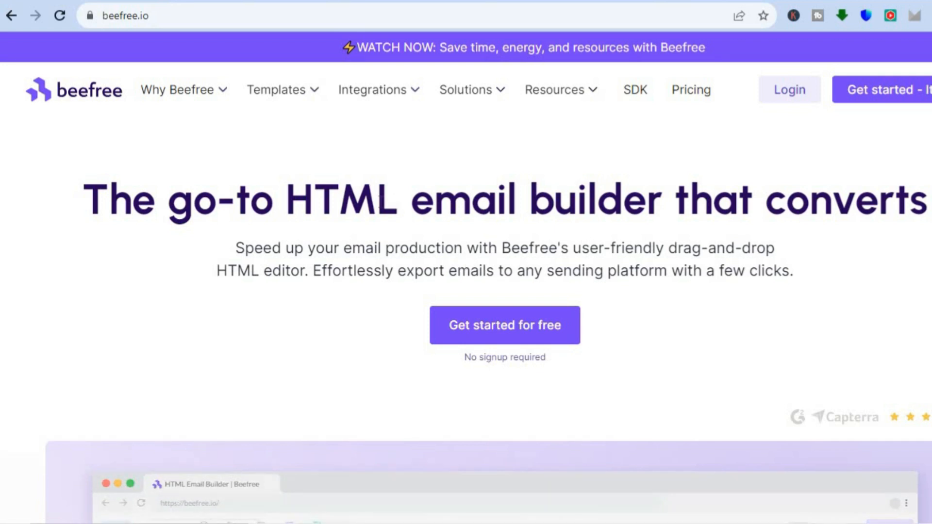
Start creating a new email design project
mouse_move(388, 88)
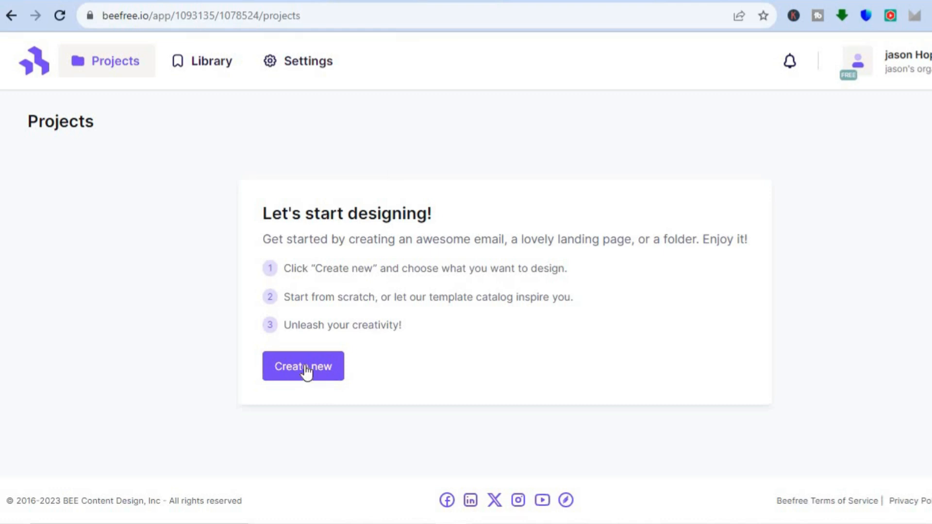
click(305, 369)
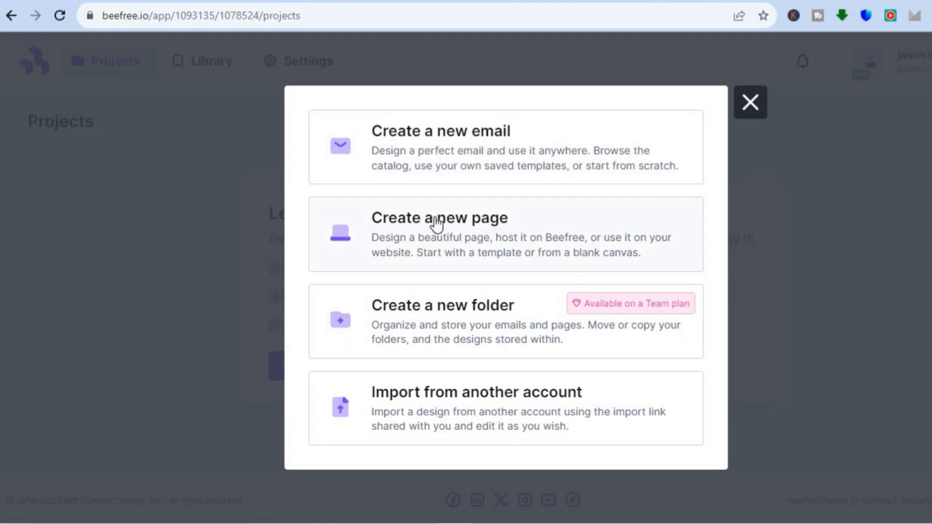
click(463, 131)
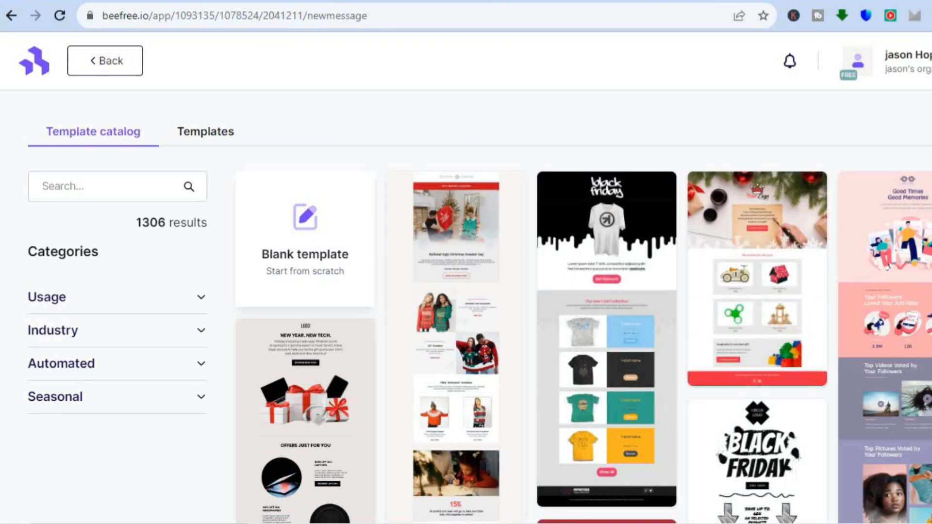
Browse the email template catalog for a suitable design
scroll(533, 306, down, 10)
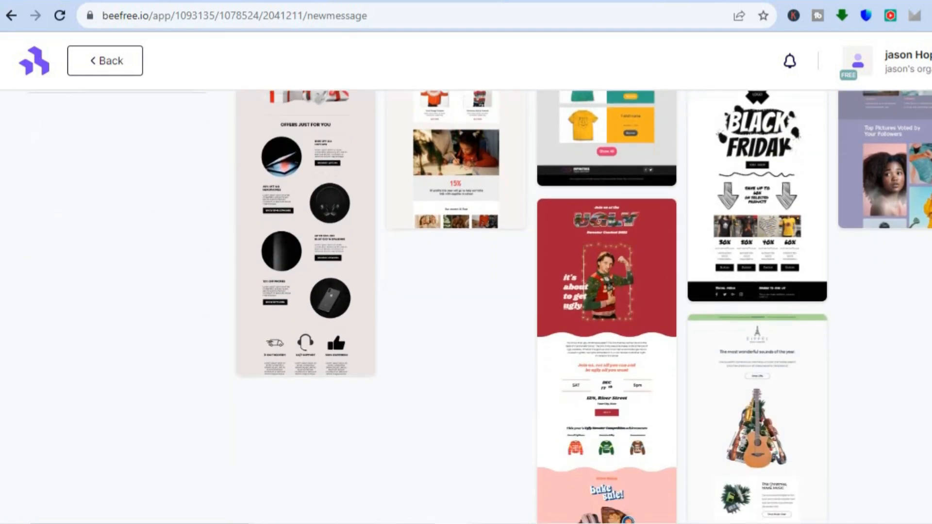
scroll(534, 307, down, 5)
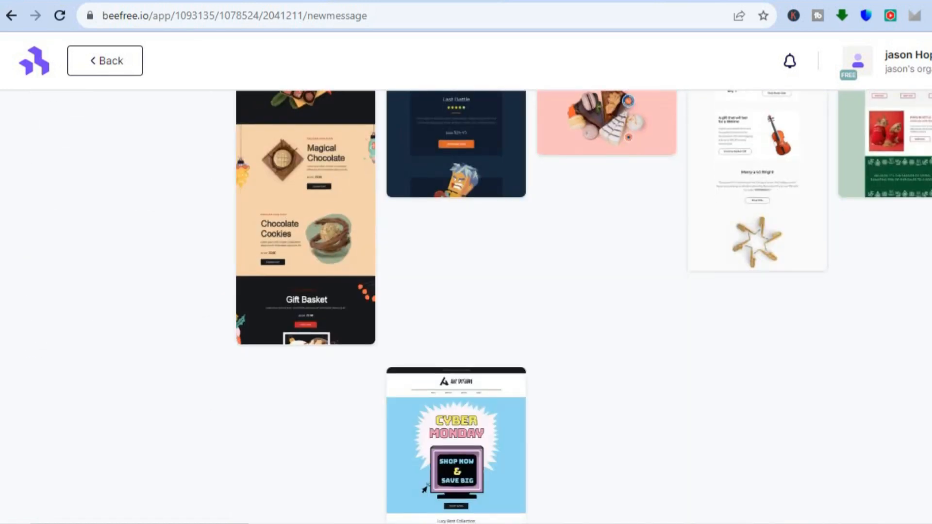
scroll(534, 306, up, 15)
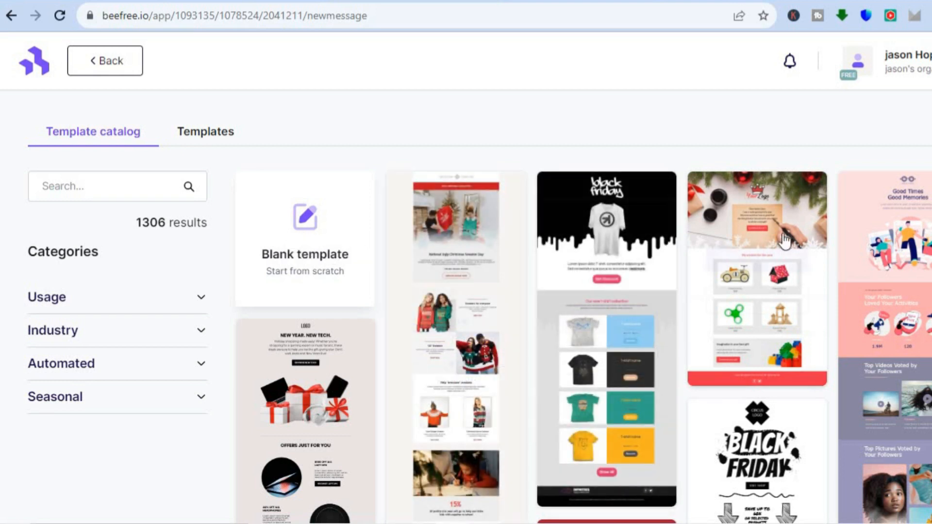
scroll(758, 268, down, 3)
scroll(583, 306, down, 2)
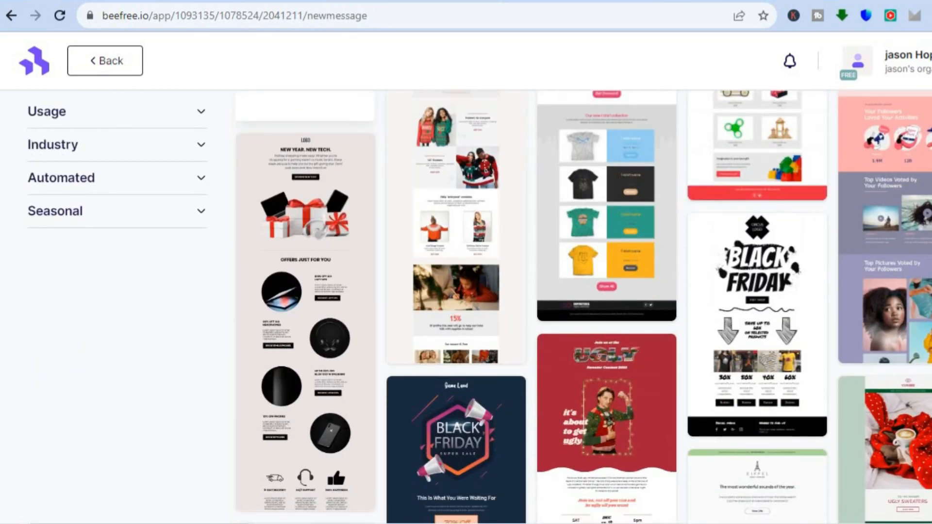
scroll(583, 306, down, 5)
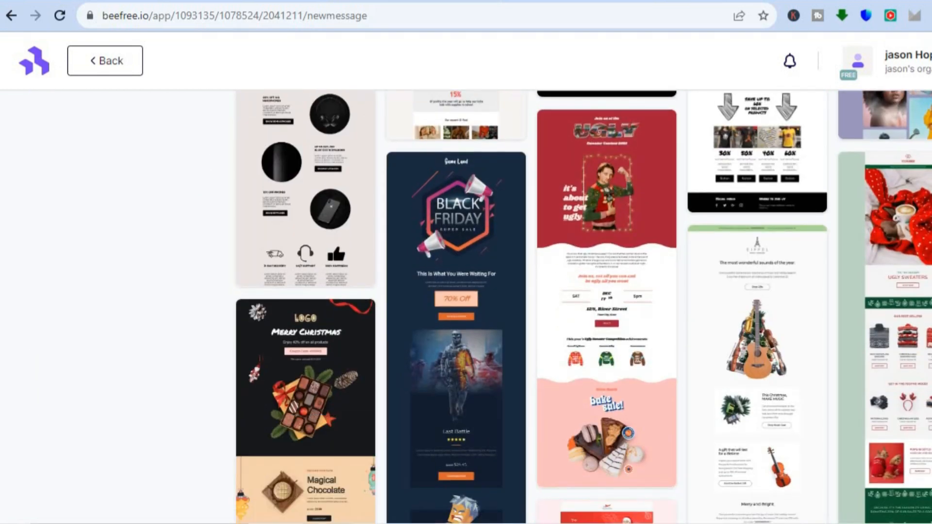
scroll(582, 307, down, 6)
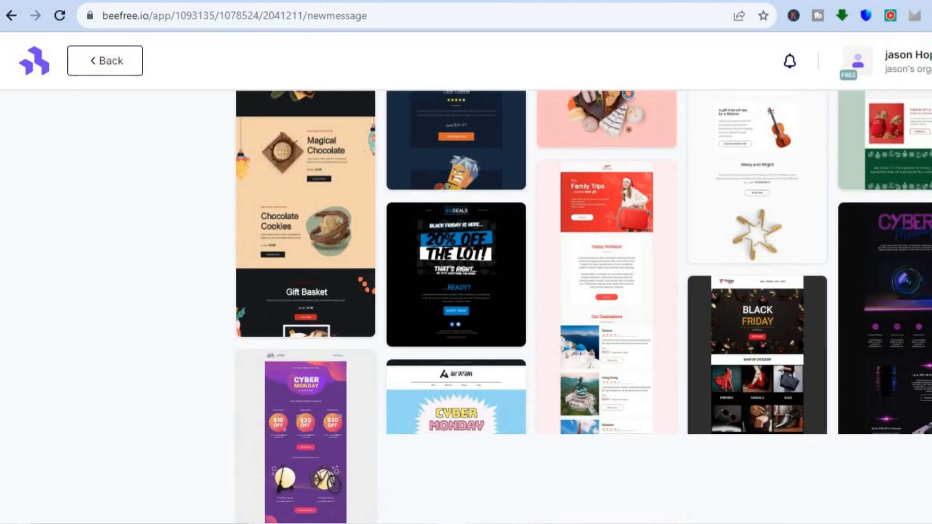
scroll(583, 305, up, 5)
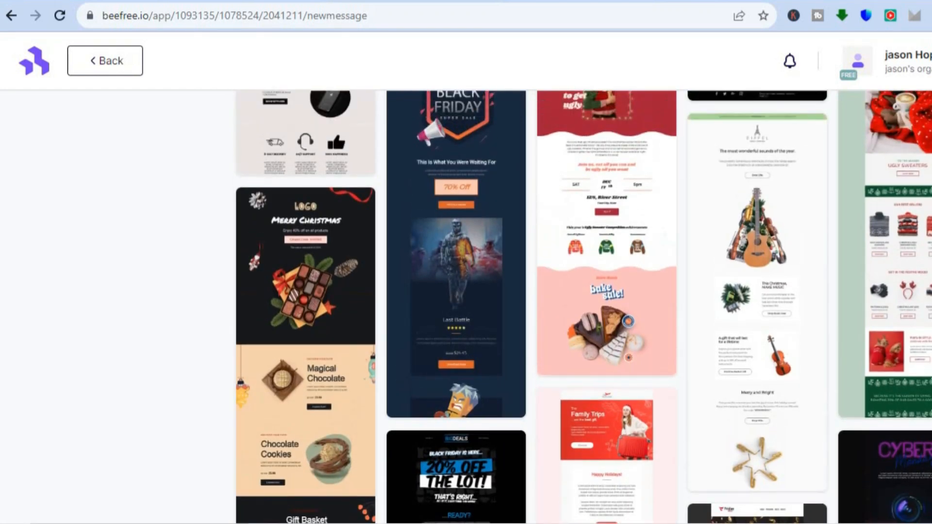
scroll(583, 306, up, 3)
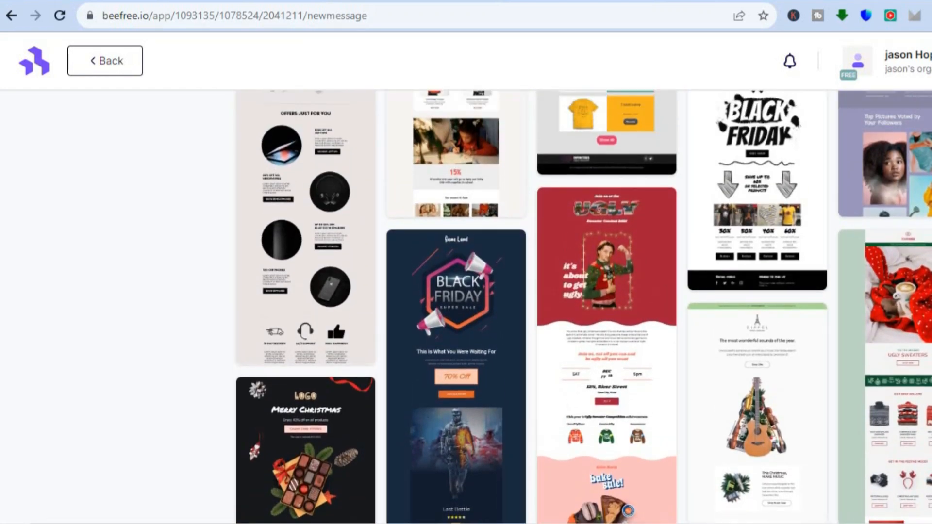
scroll(752, 243, up, 1)
Start designing with the black-and-white Black Friday template and dismiss the builder tour prompt
mouse_move(751, 242)
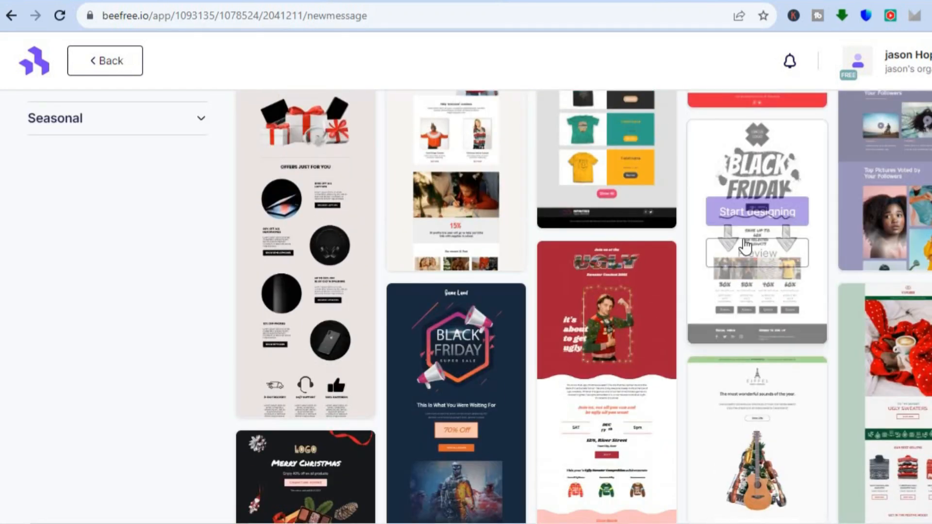
click(773, 219)
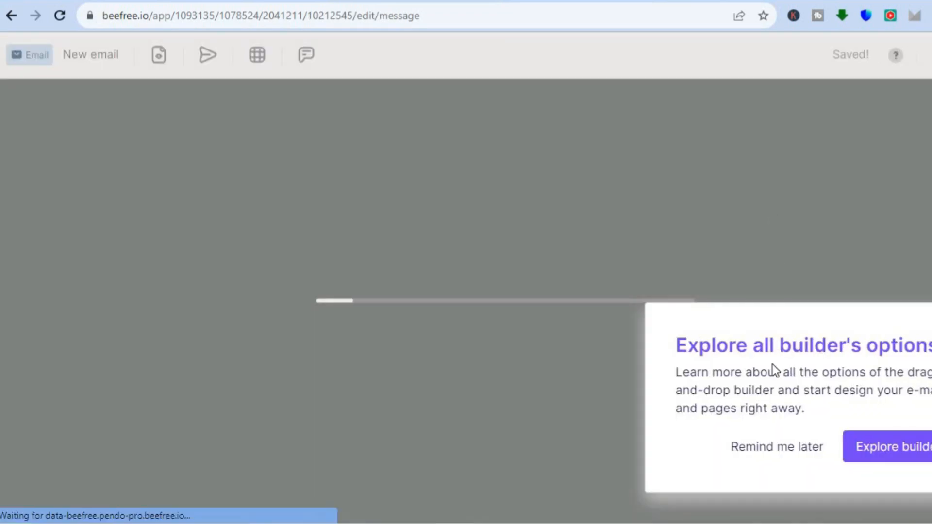
click(761, 453)
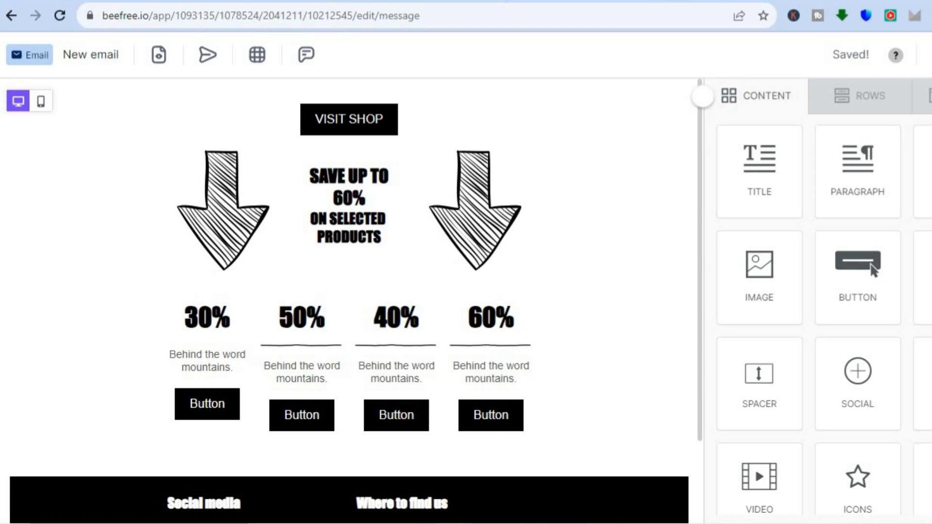
Inspect the template's paragraph, product image and button elements and their properties
scroll(818, 315, down, 1)
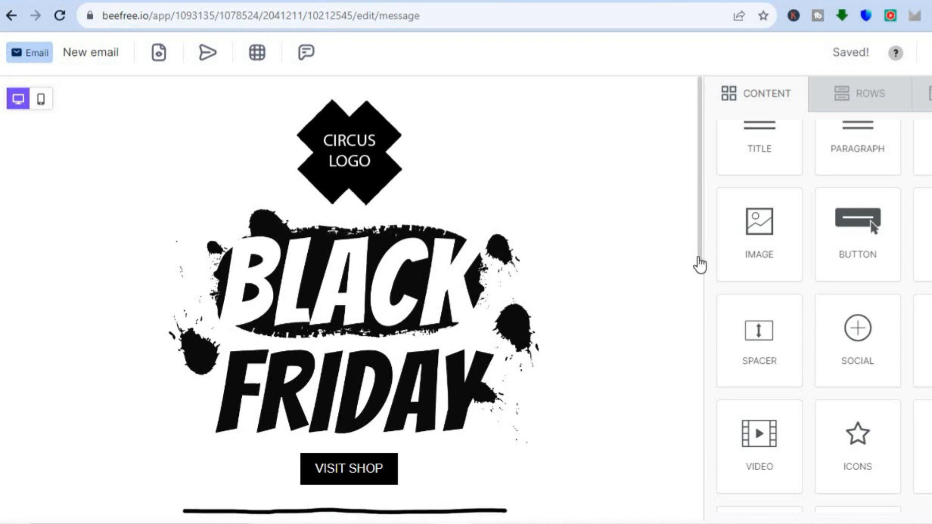
scroll(697, 263, down, 2)
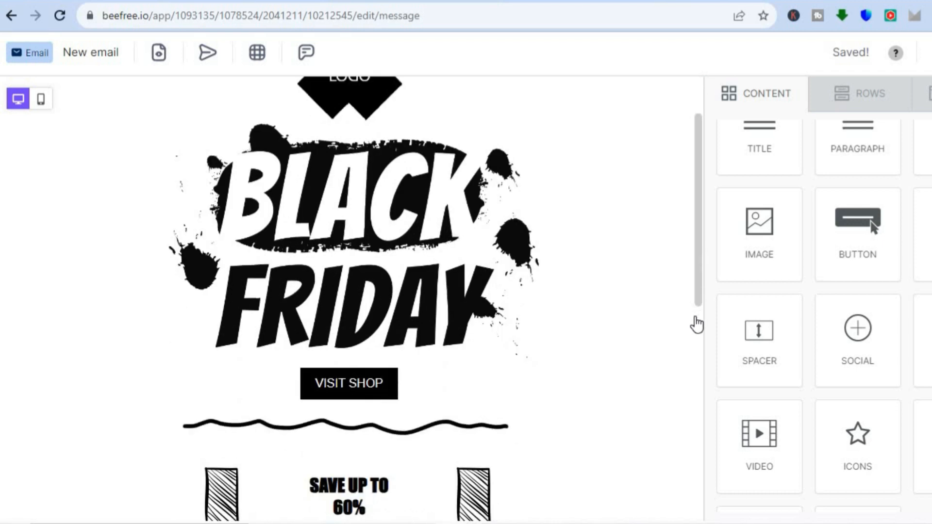
scroll(699, 293, down, 3)
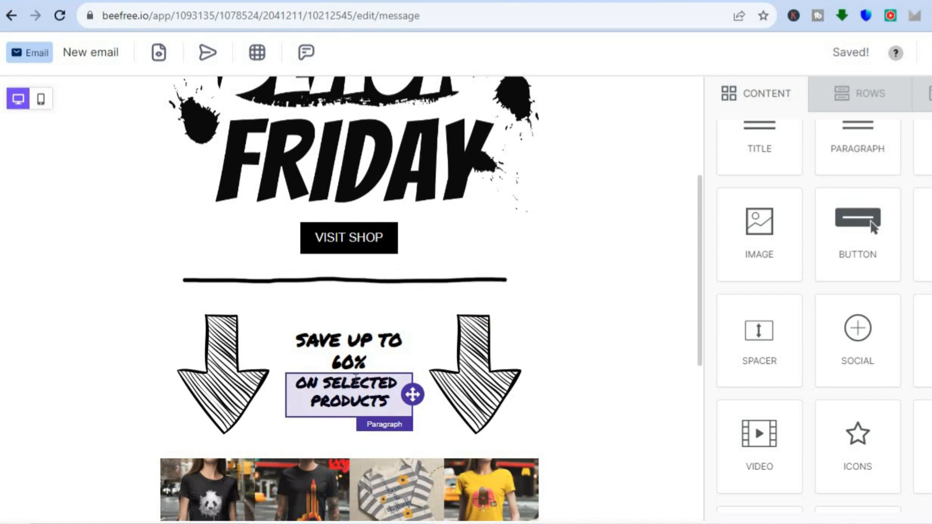
click(389, 398)
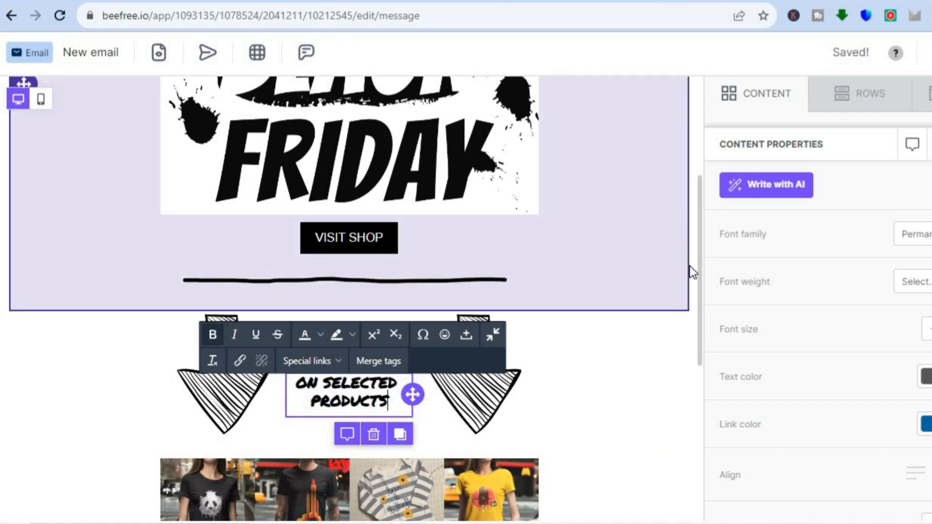
drag(700, 287, 699, 360)
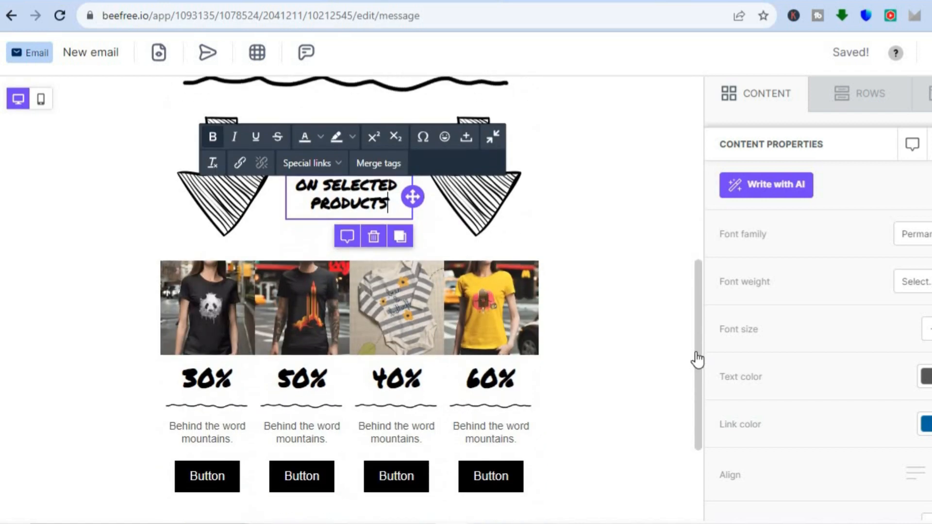
click(481, 316)
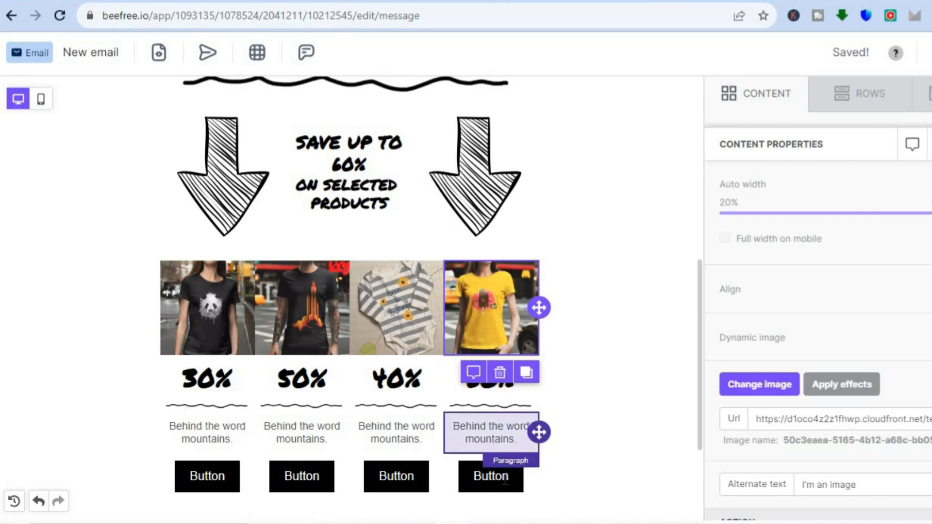
click(489, 481)
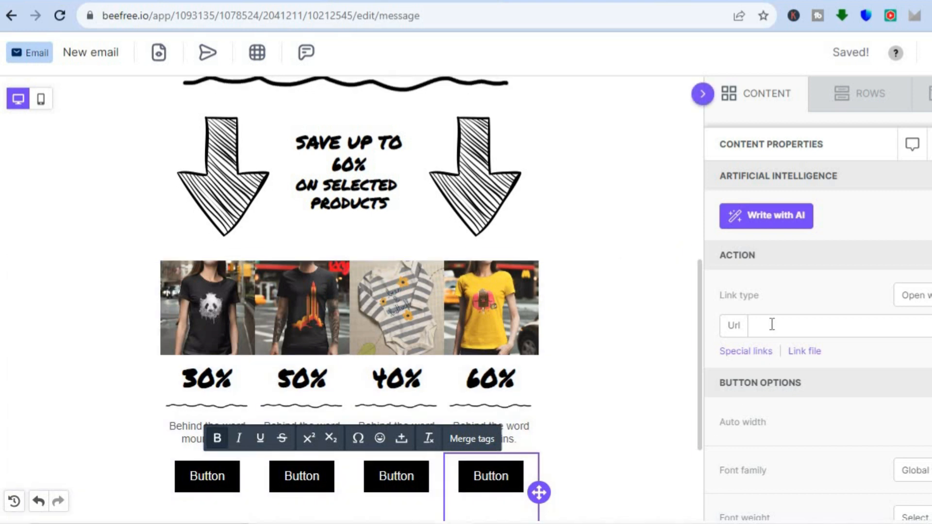
click(773, 325)
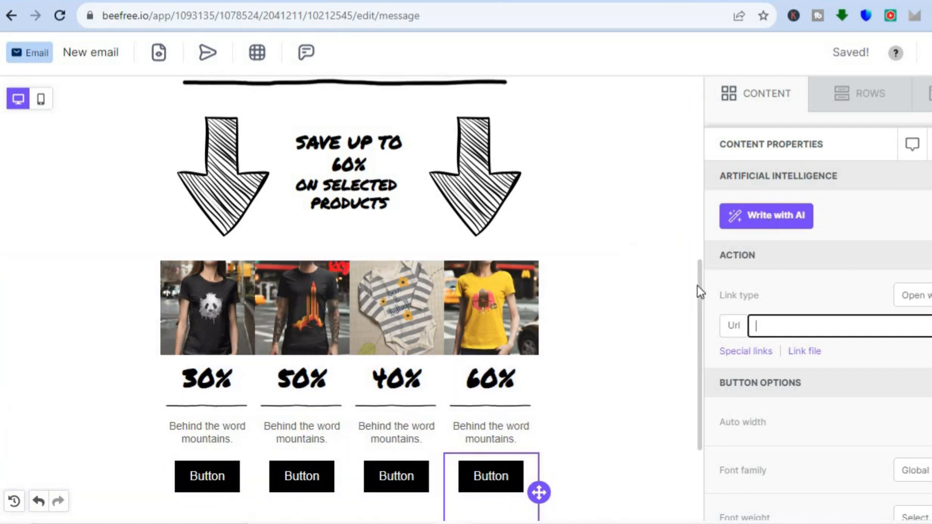
scroll(698, 291, down, 1)
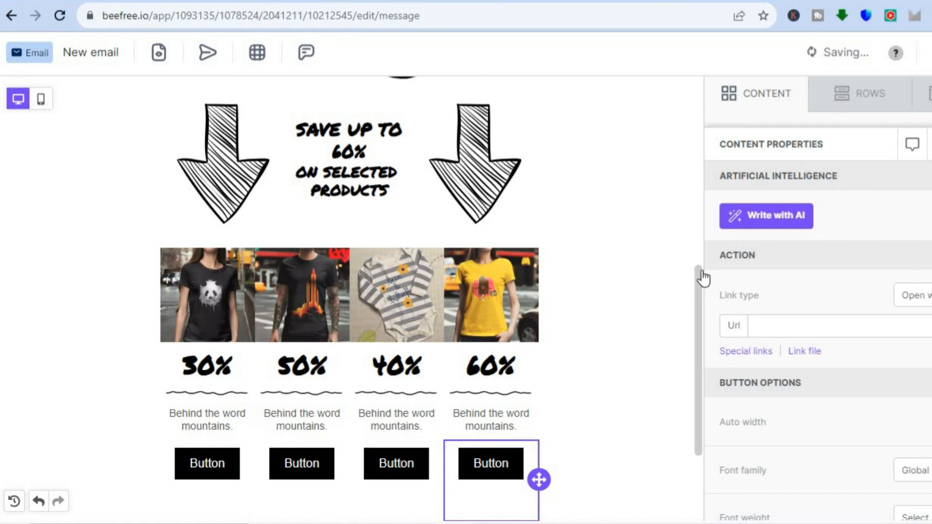
scroll(702, 296, up, 2)
scroll(704, 145, up, 7)
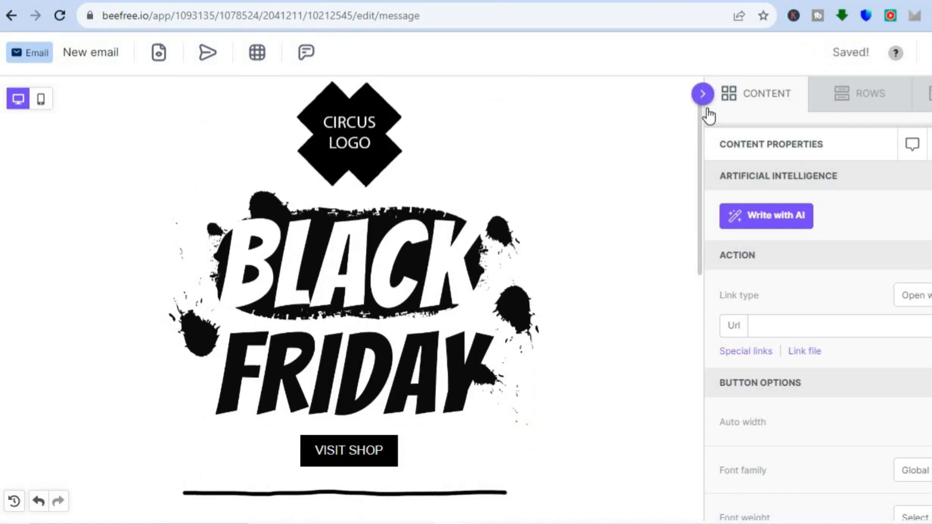
Review the rows catalog and the email's general settings
click(865, 110)
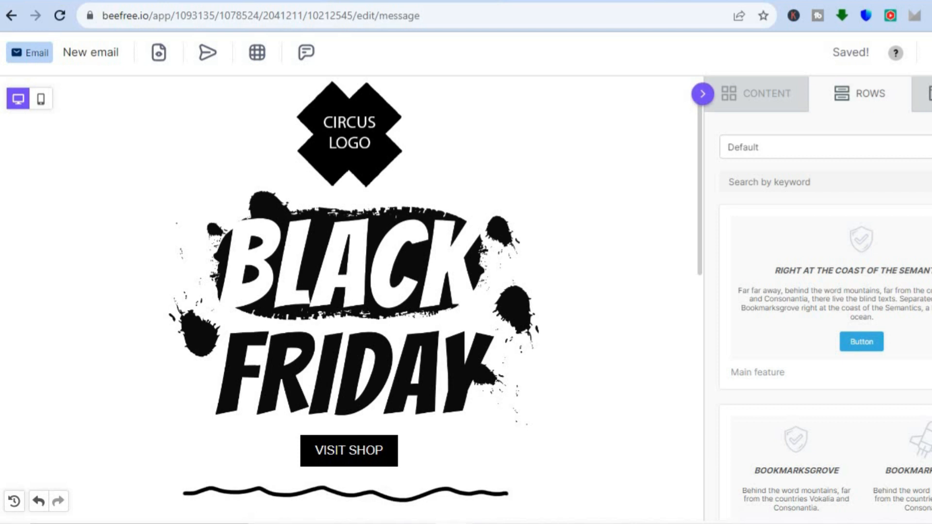
click(927, 99)
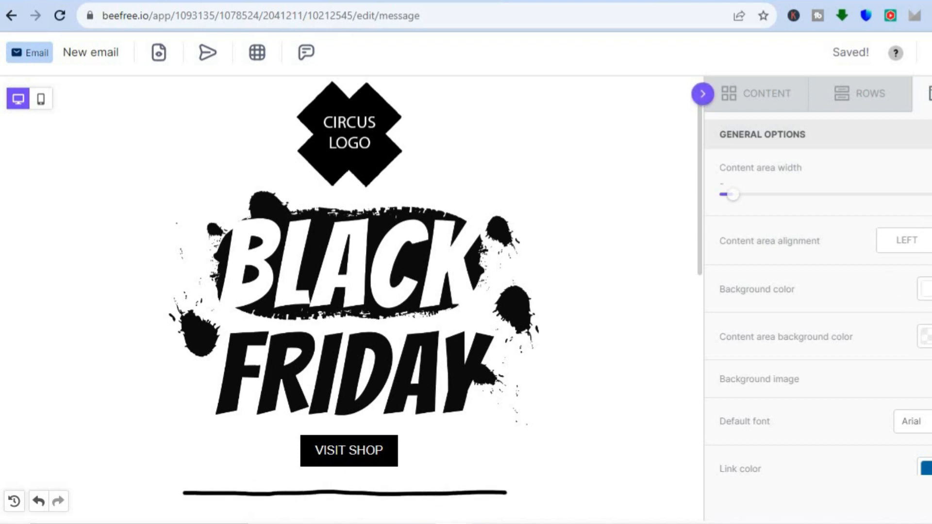
scroll(818, 297, down, 2)
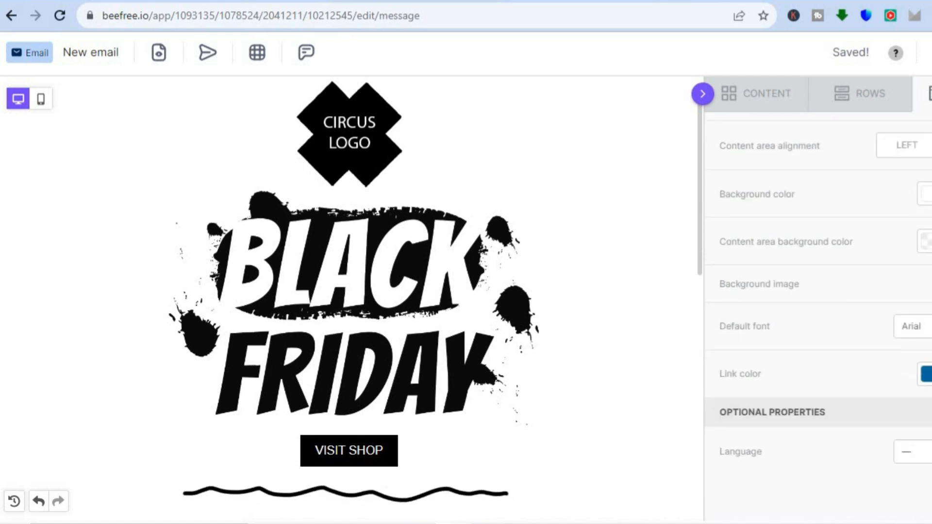
scroll(818, 297, up, 2)
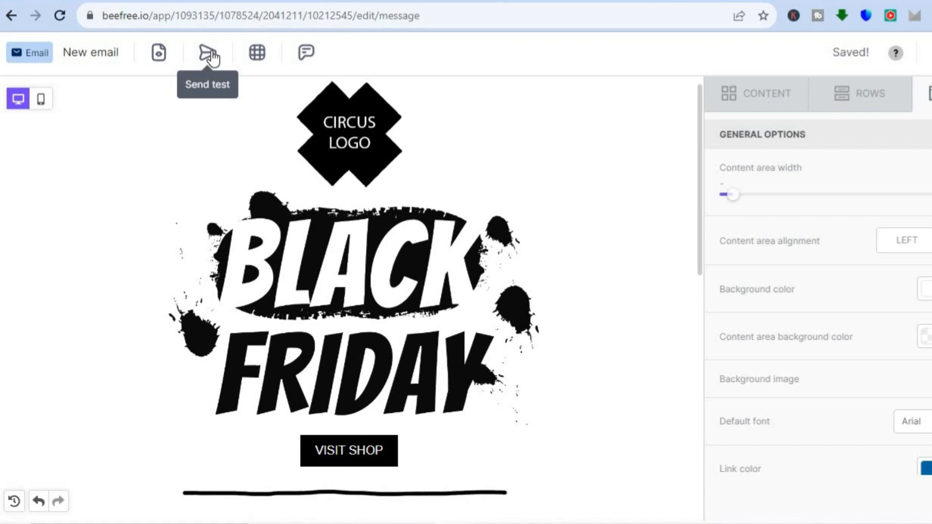
Preview the email in desktop mode from top to bottom, then leave the preview
click(160, 53)
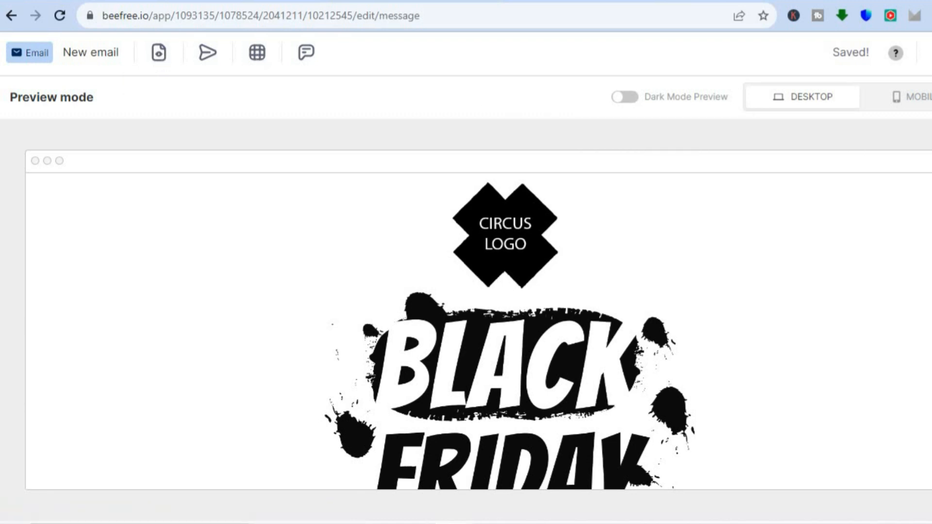
scroll(505, 329, down, 10)
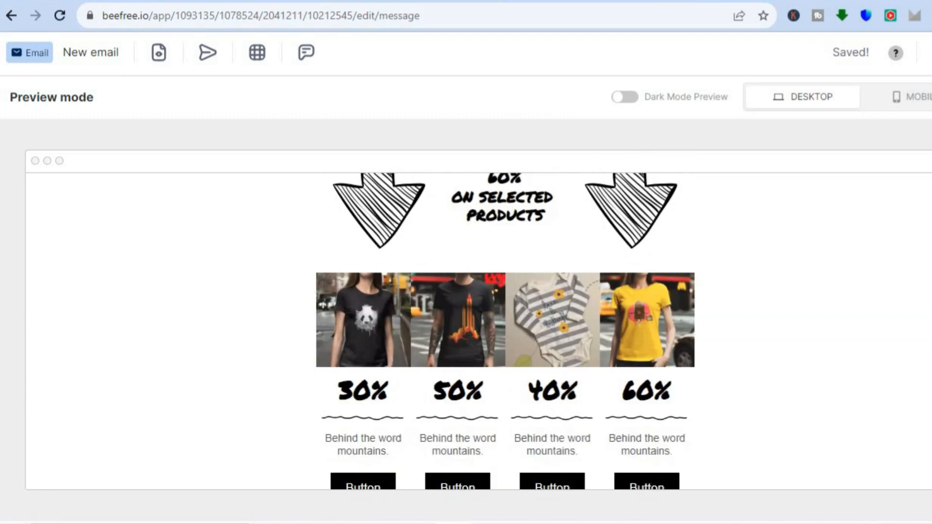
scroll(505, 330, down, 5)
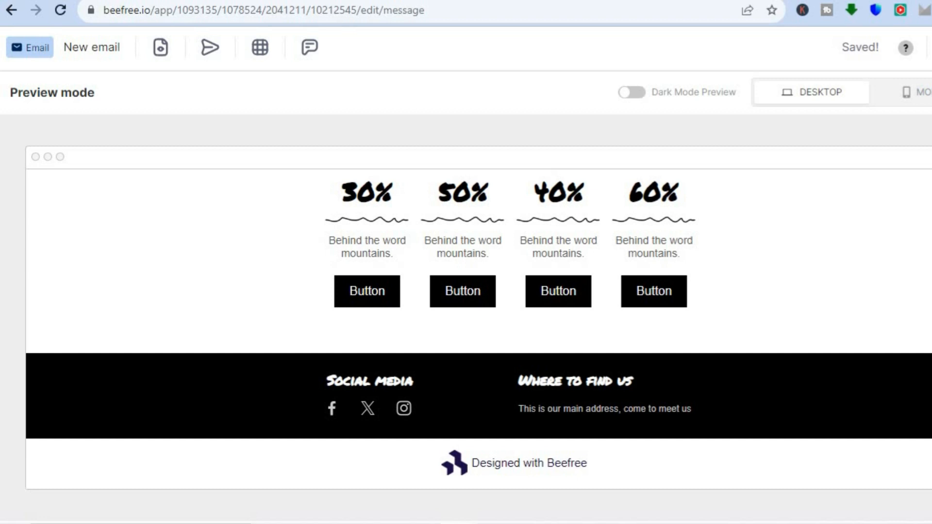
key(Escape)
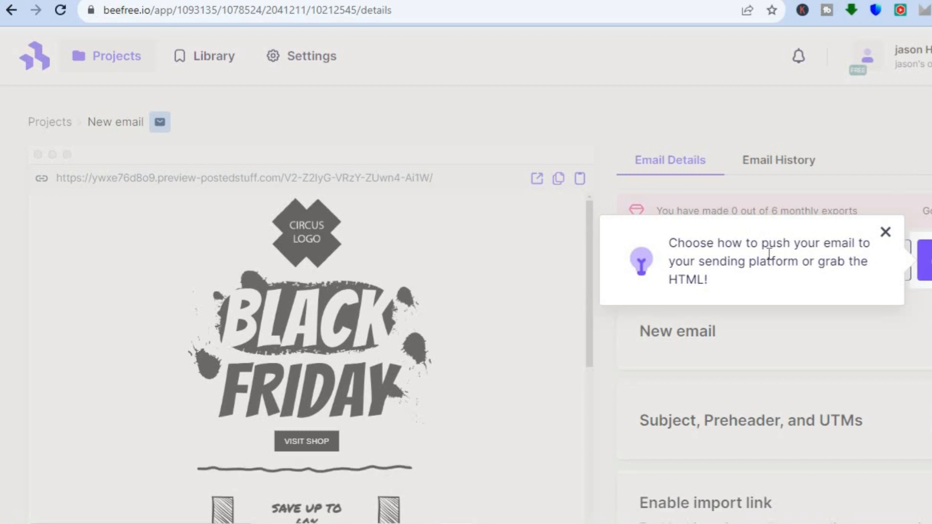
Dismiss the export tip and review the email's details page
click(886, 233)
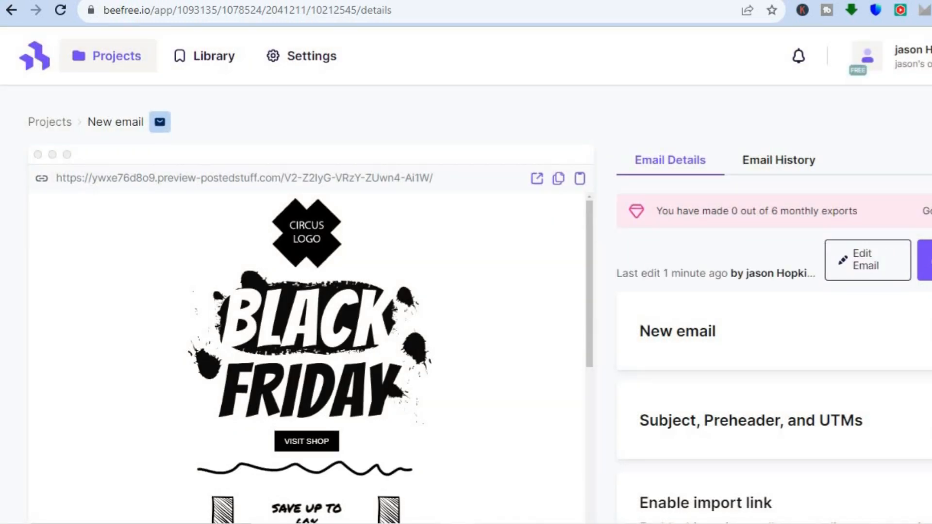
scroll(467, 305, down, 1)
scroll(466, 305, down, 1)
scroll(466, 306, up, 1)
scroll(466, 305, down, 1)
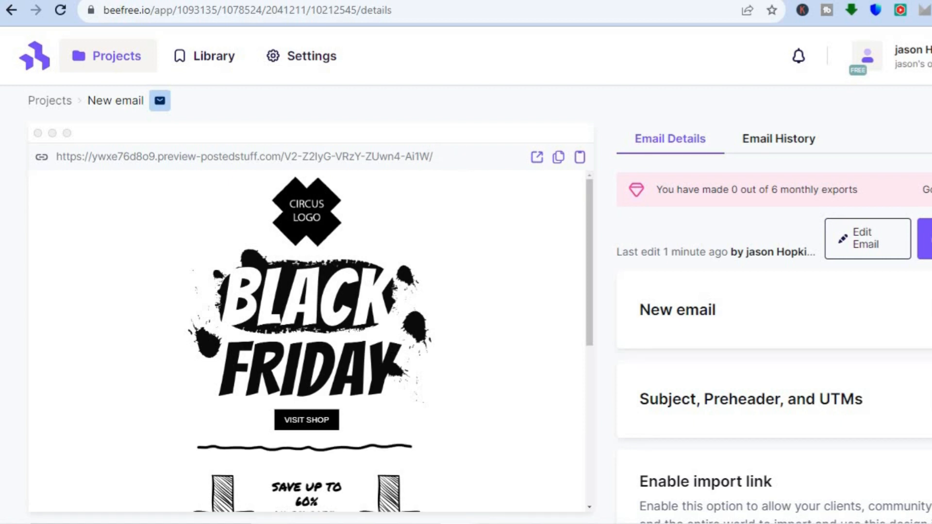
scroll(480, 305, down, 1)
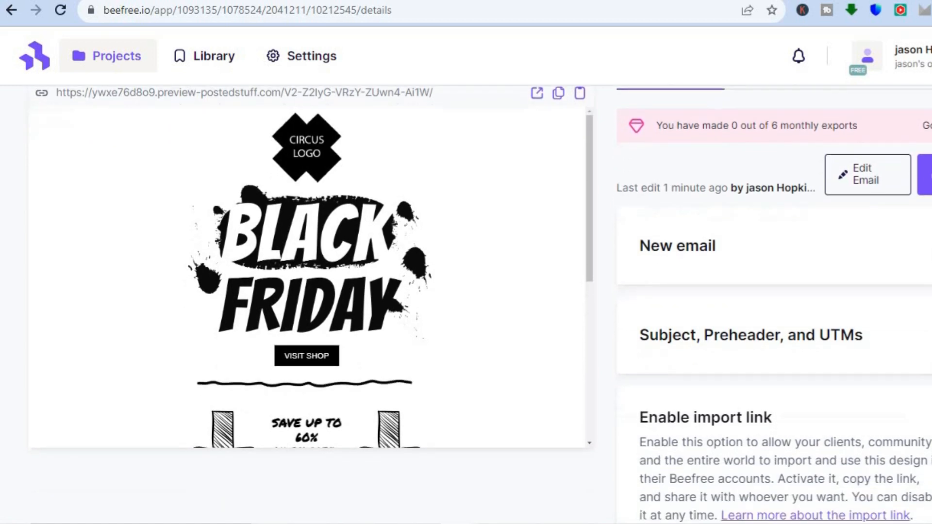
Export the email as a downloadable zip containing its HTML and images
scroll(480, 305, down, 3)
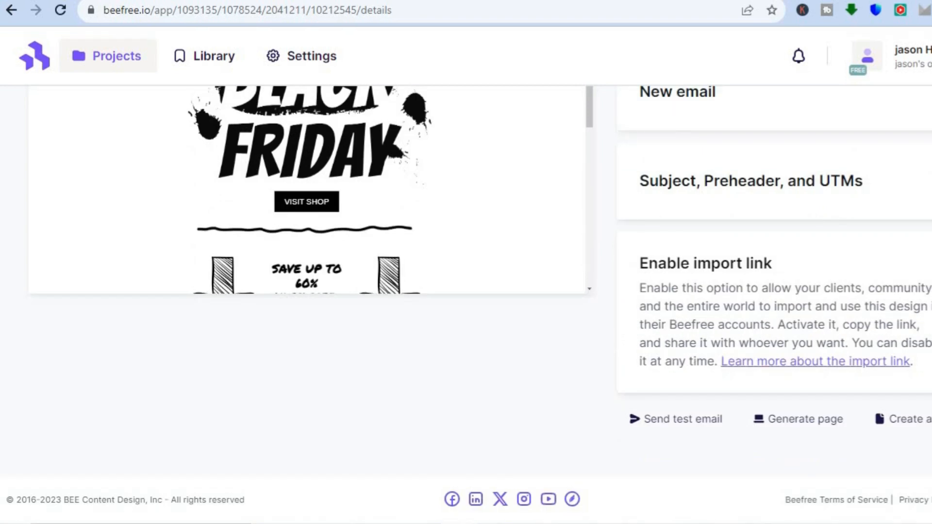
scroll(480, 306, up, 4)
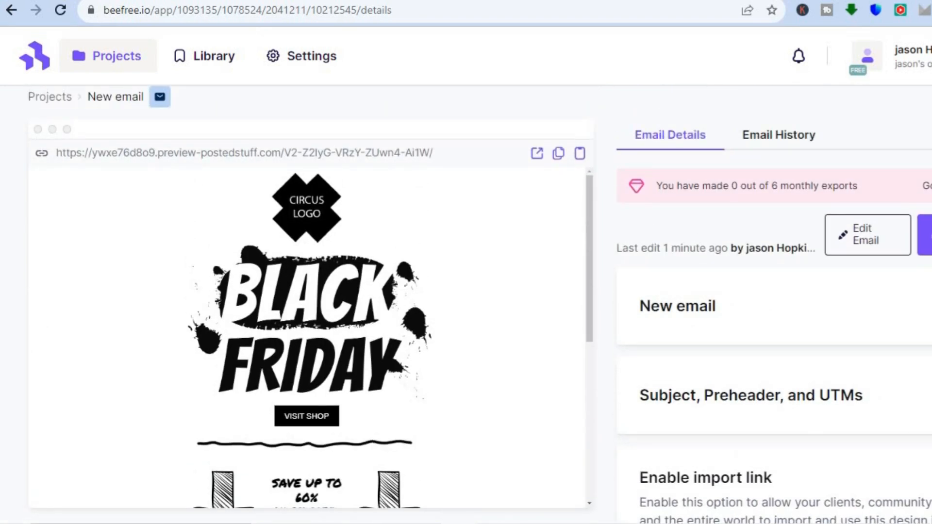
click(926, 235)
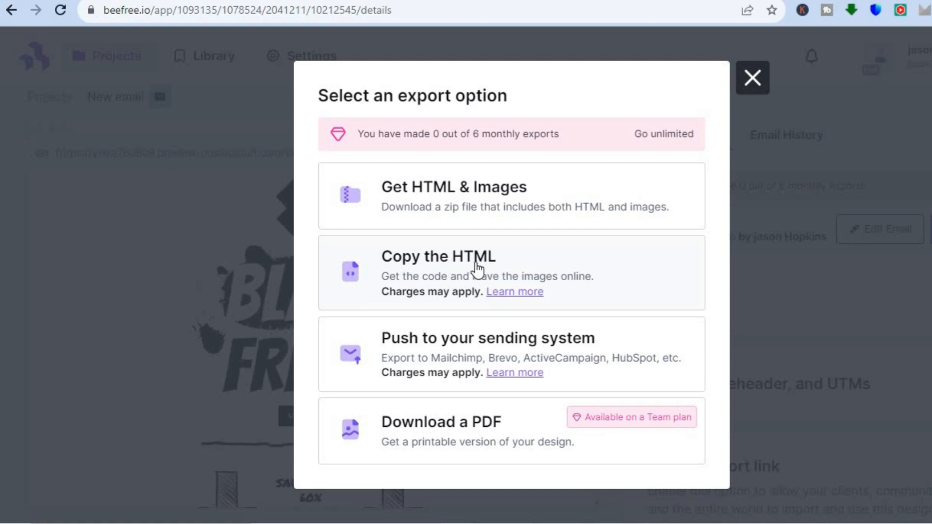
click(493, 199)
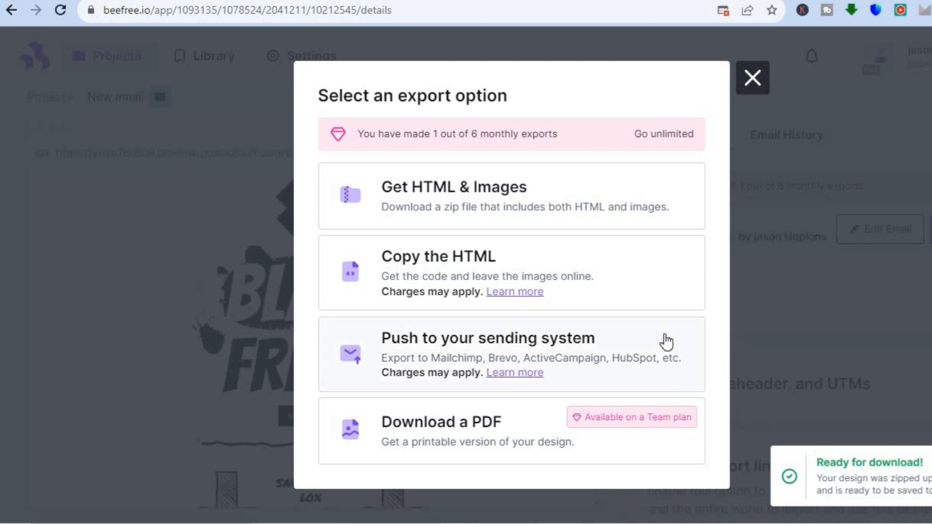
Copy the email's full HTML code and switch to the Google Sites editor tab
click(451, 265)
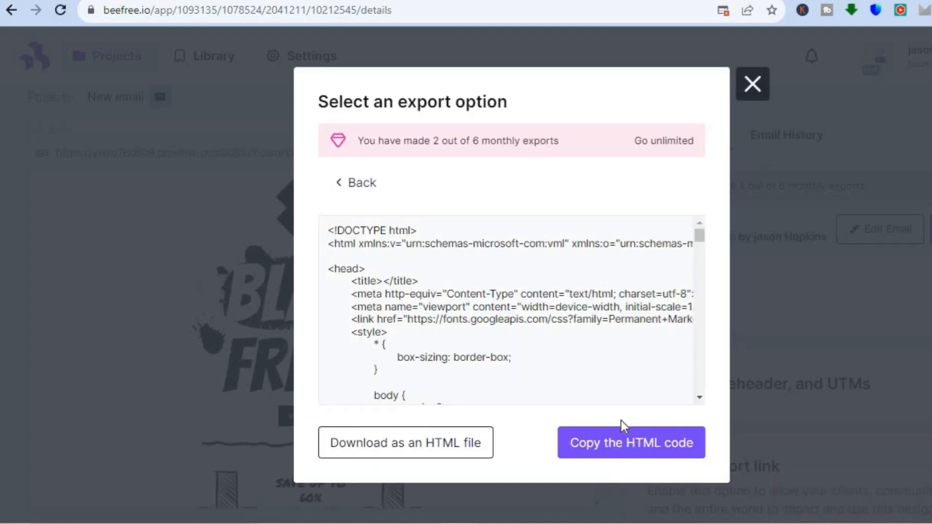
click(637, 452)
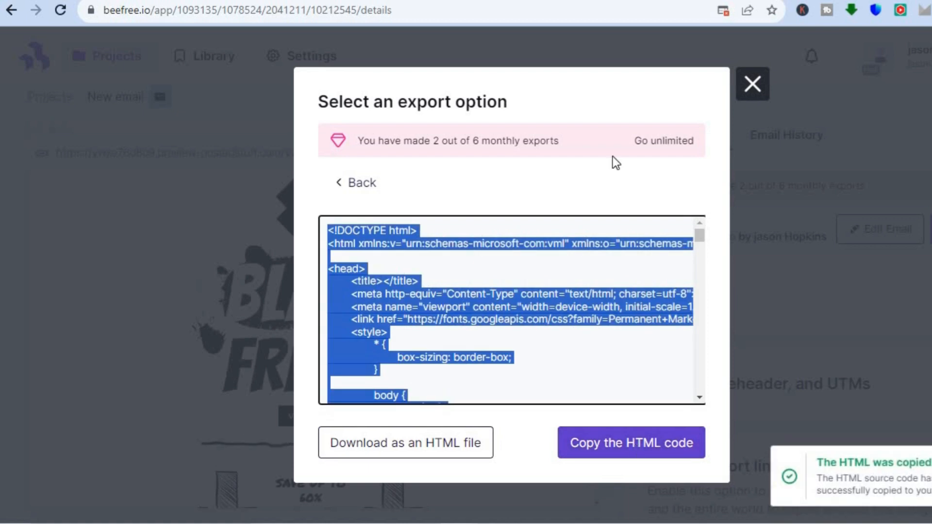
key(ctrl+Tab)
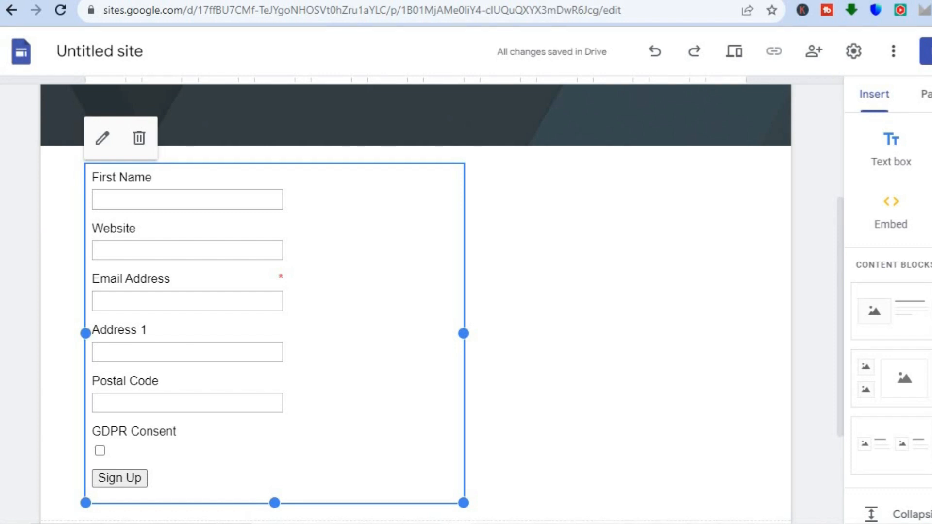
Embed the copied email HTML as embed code on the Google Sites page below the sign-up form
click(608, 275)
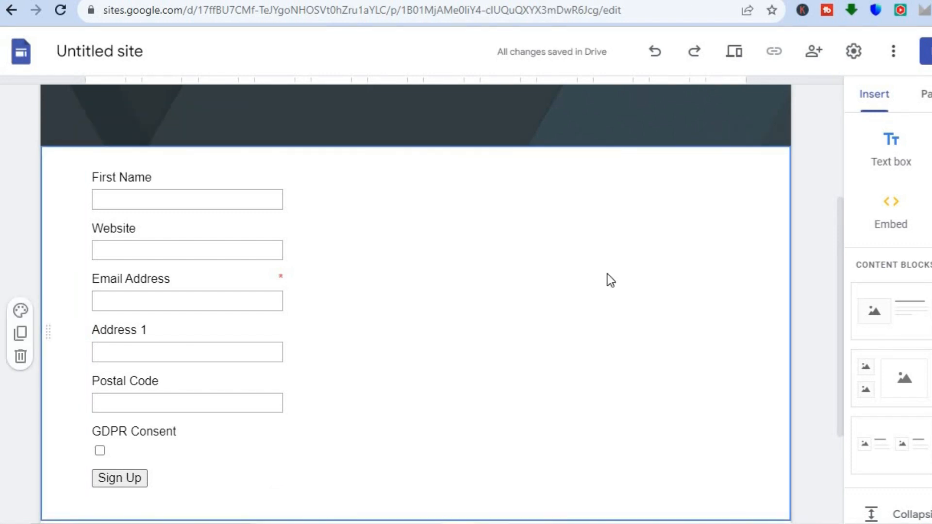
click(887, 221)
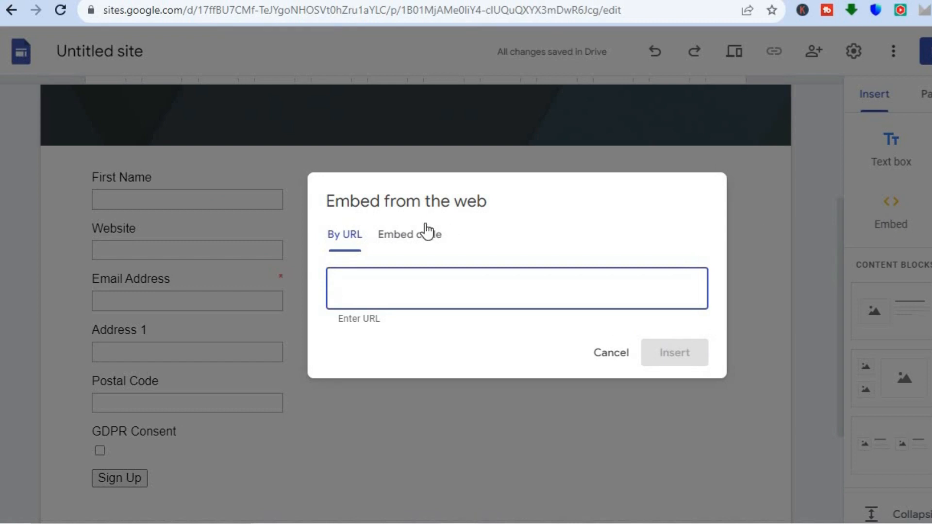
click(426, 232)
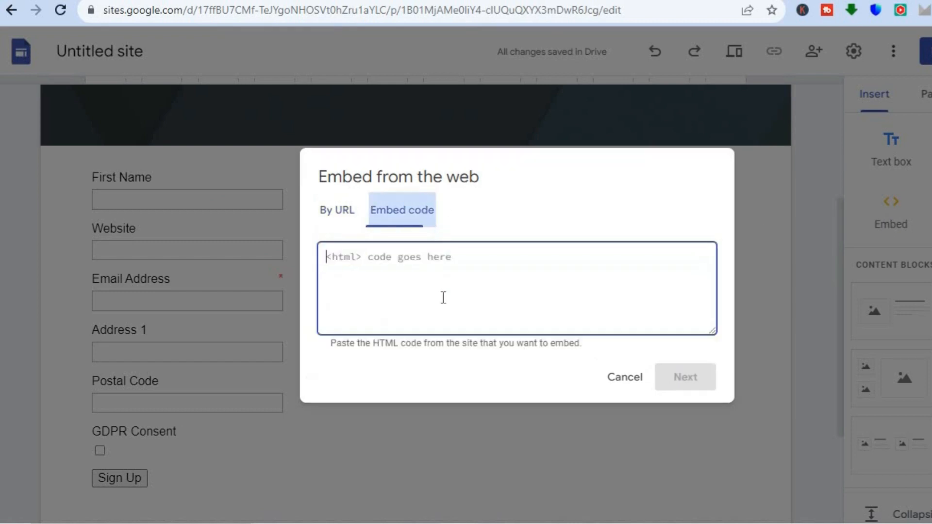
right_click(395, 264)
click(452, 363)
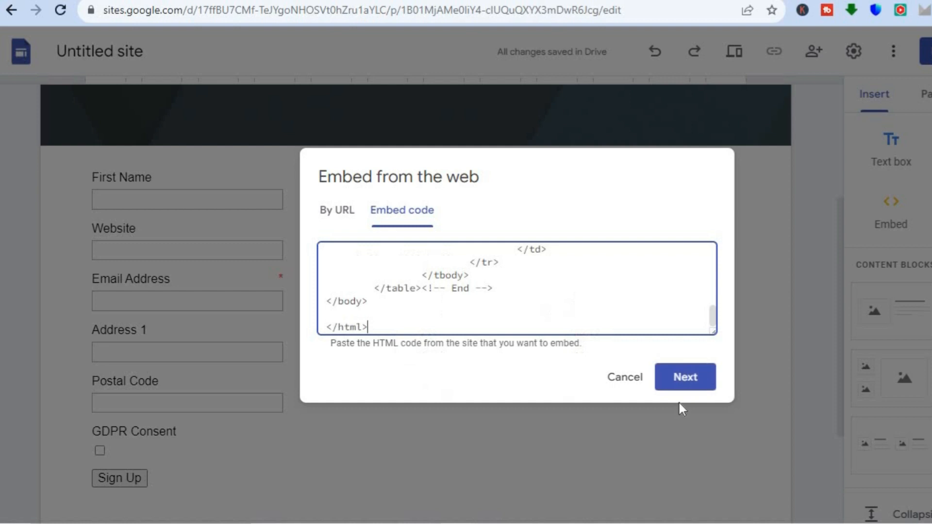
click(693, 382)
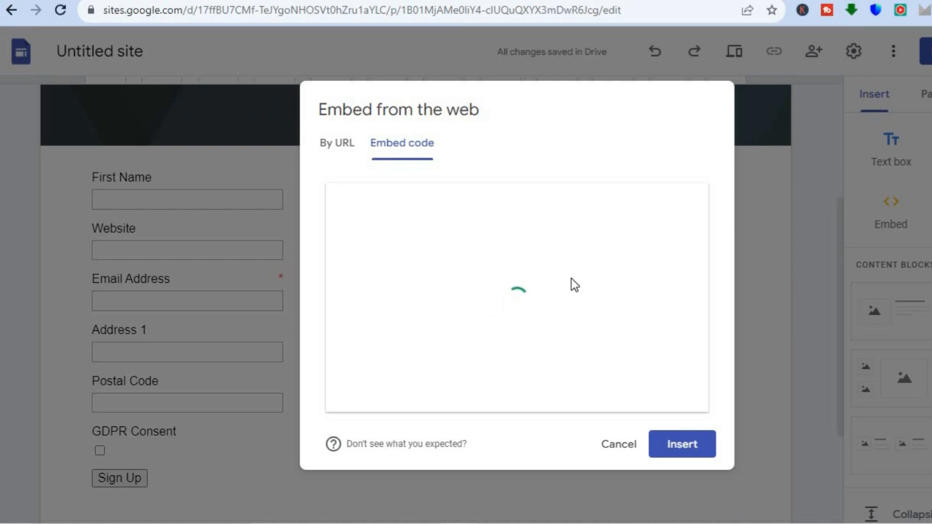
click(684, 446)
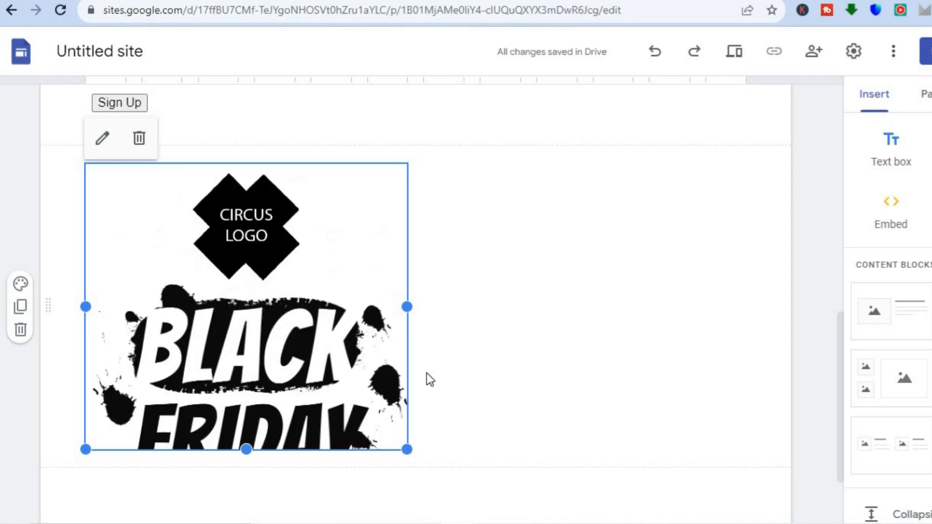
Enlarge the embedded email frame's width and height on the page
drag(407, 450, 459, 495)
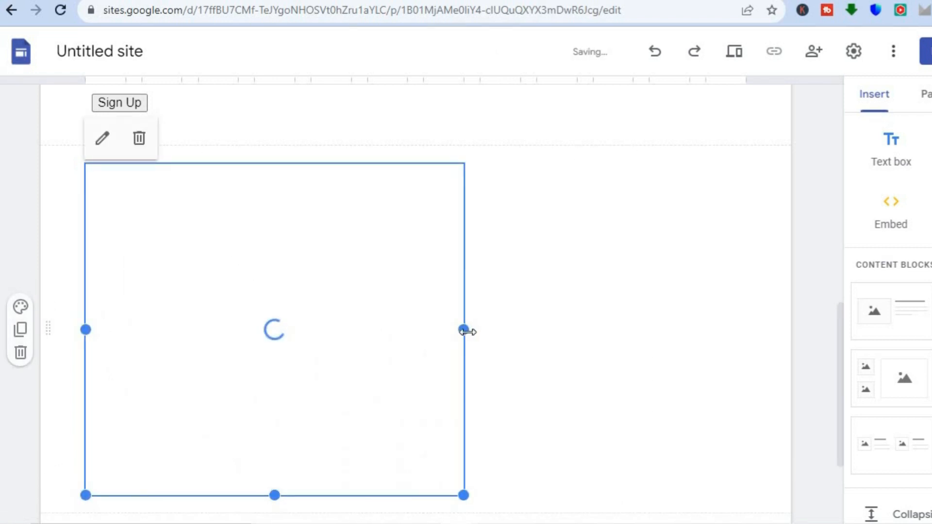
drag(571, 337, 601, 341)
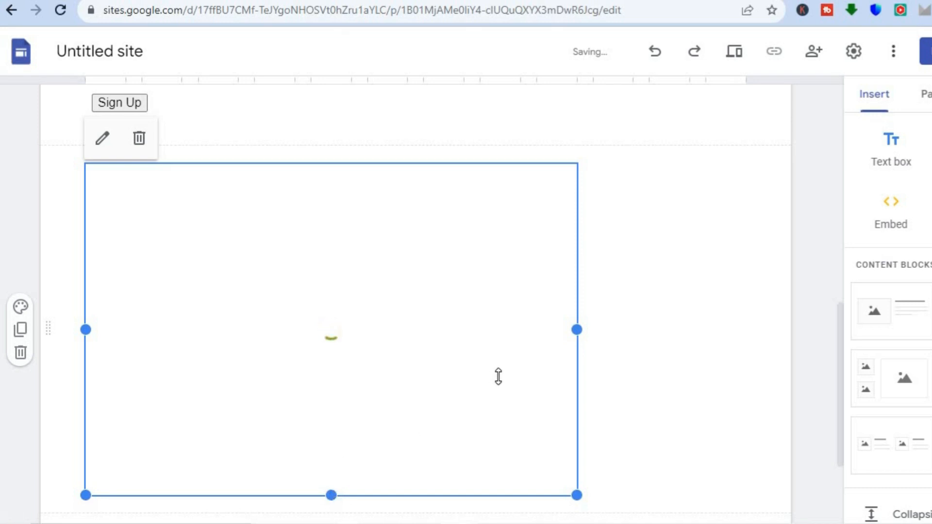
drag(502, 384, 745, 156)
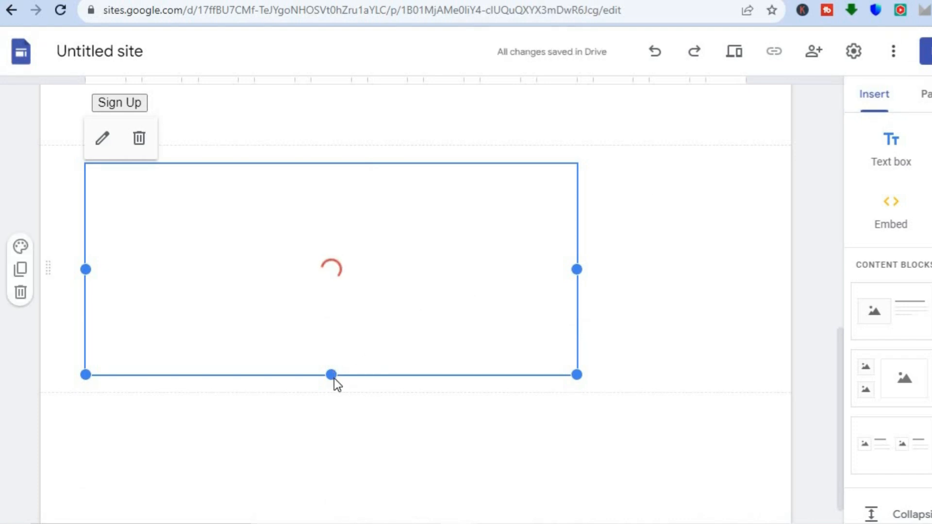
drag(332, 376, 333, 447)
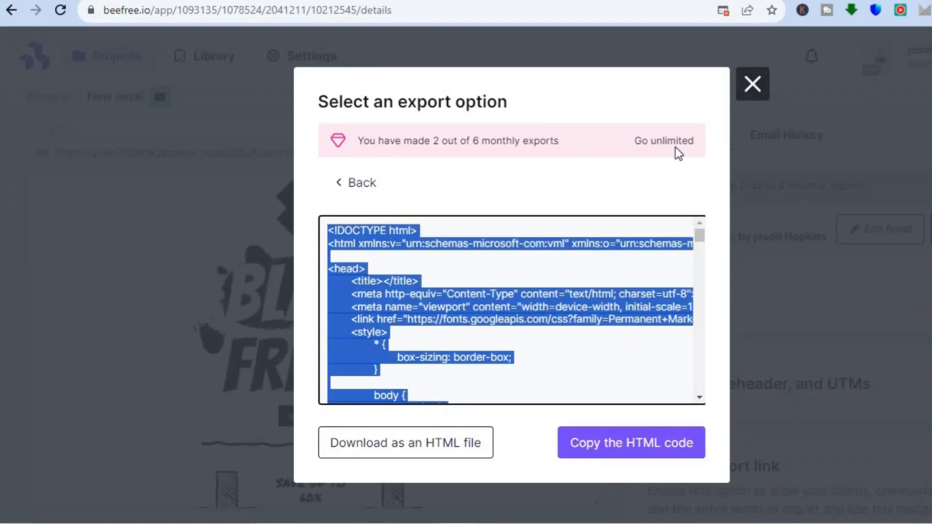
Close the export options and start creating a new page from the projects list
click(753, 84)
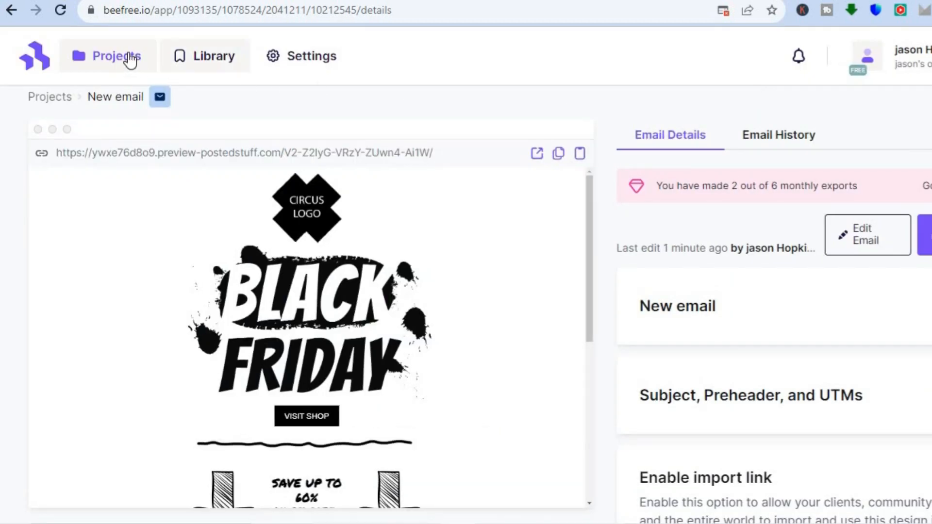
click(37, 59)
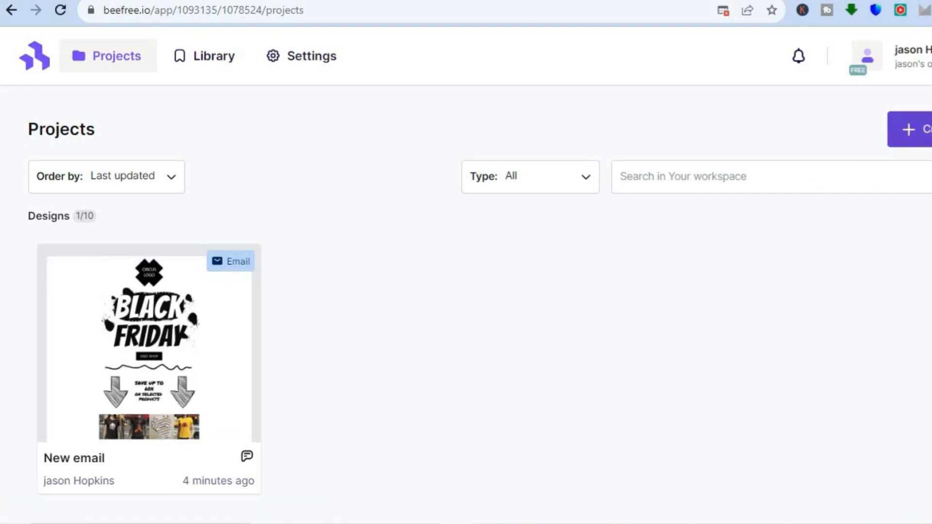
click(923, 129)
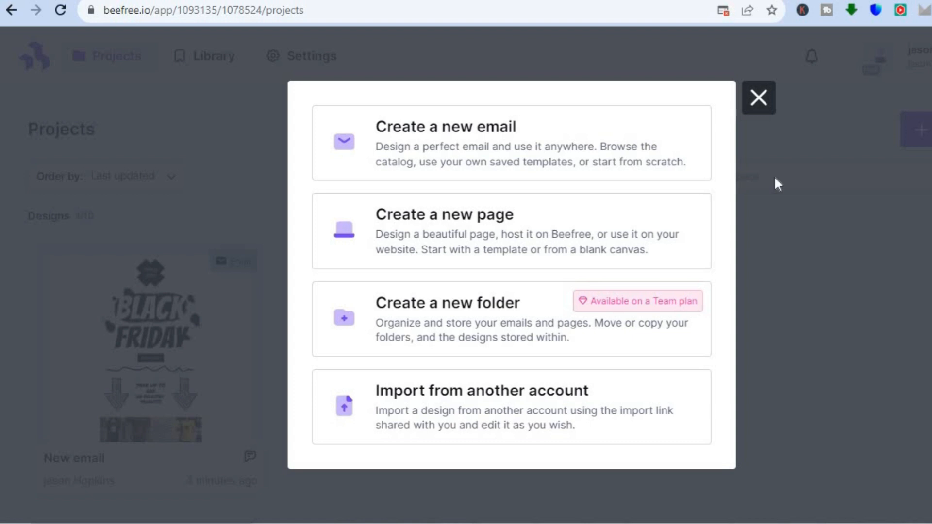
click(474, 219)
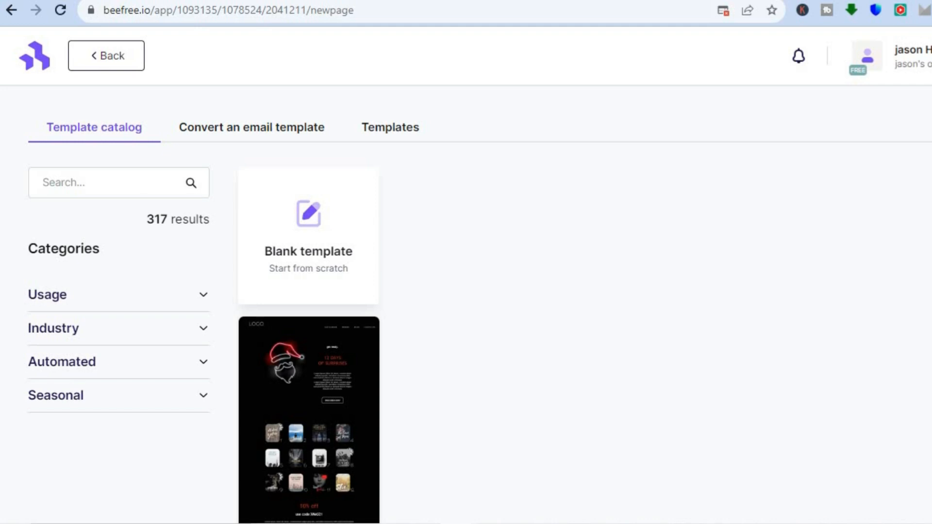
Browse the page template catalog for a suitable design
scroll(466, 315, down, 5)
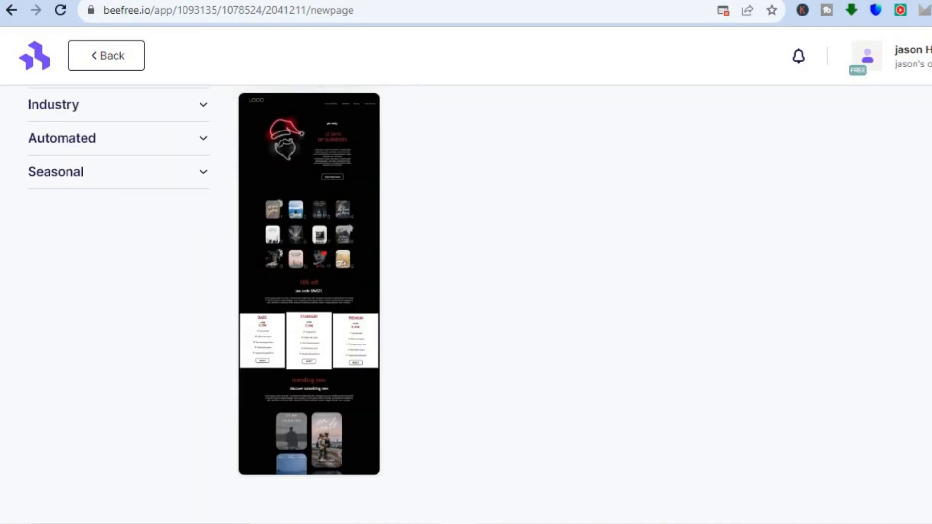
scroll(466, 300, up, 5)
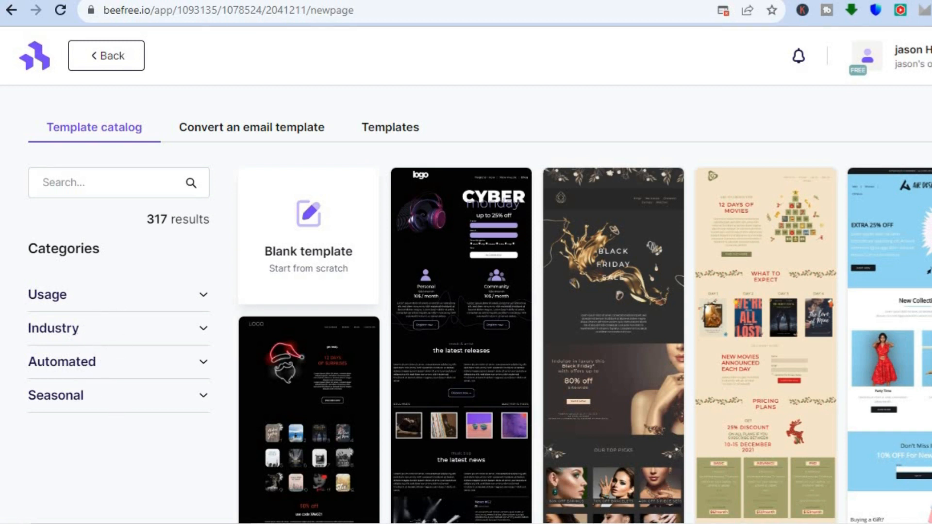
scroll(466, 306, down, 20)
scroll(467, 306, up, 20)
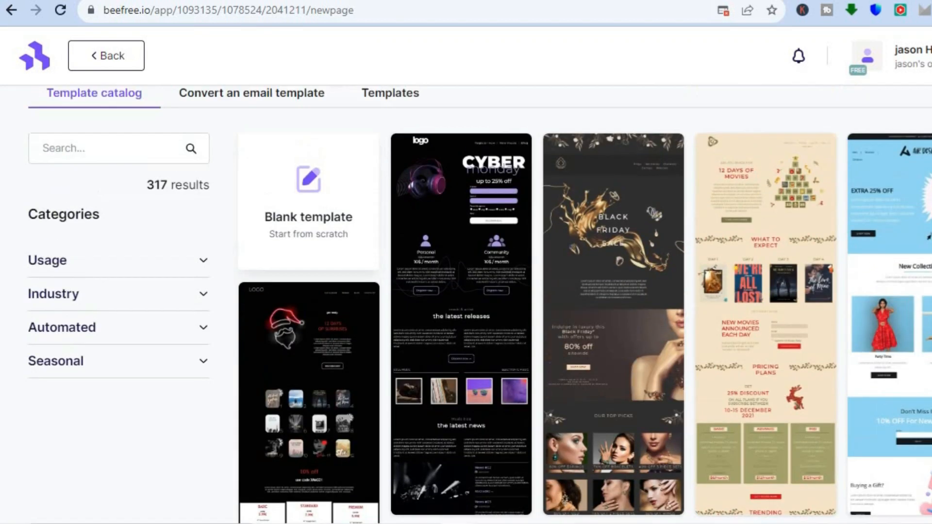
scroll(763, 175, down, 3)
scroll(763, 175, up, 1)
scroll(763, 175, down, 2)
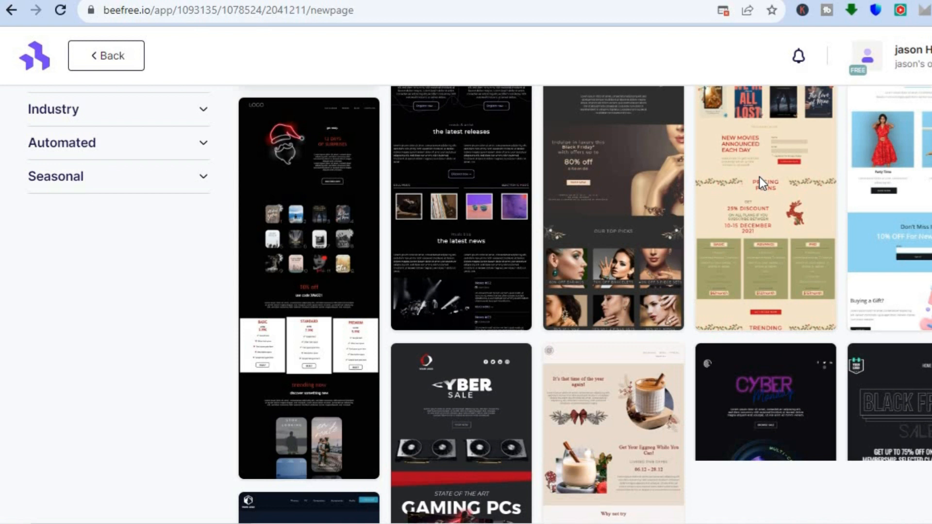
mouse_move(760, 178)
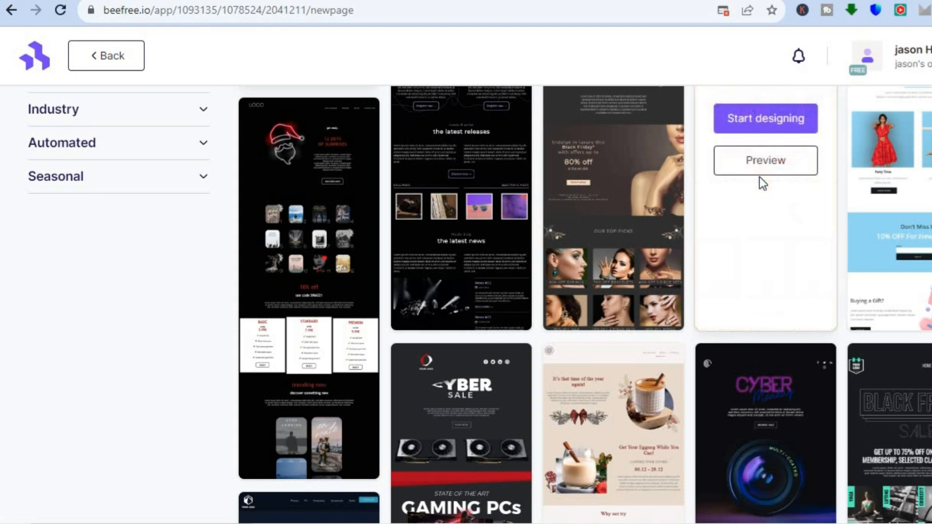